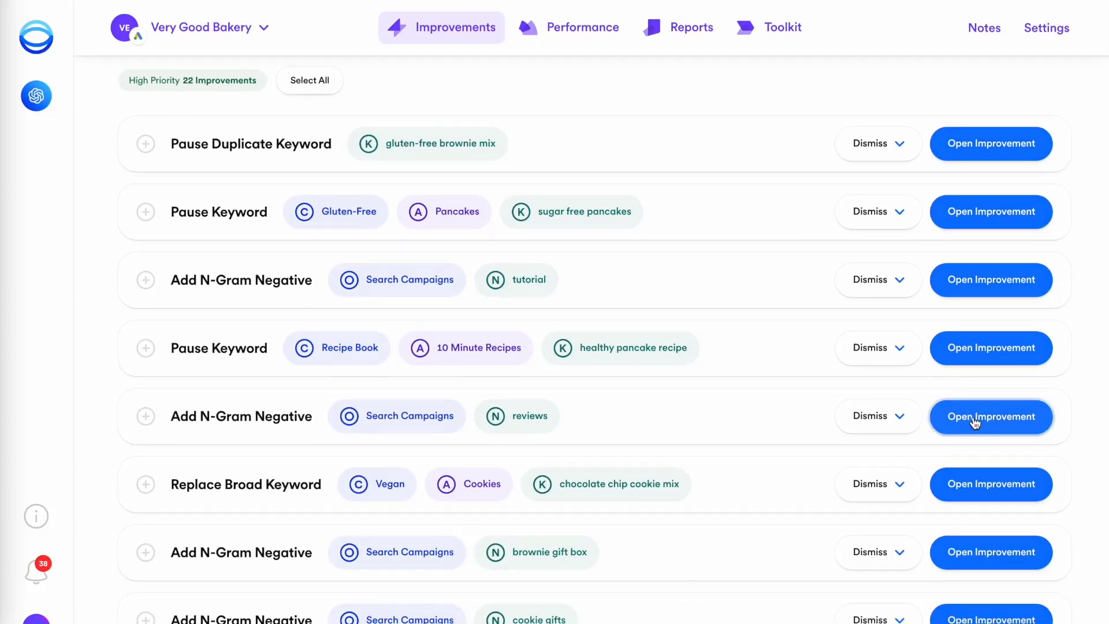
Open the 'reviews' Add N-Gram Negative improvement and scroll through its cost and CPA statistics
left_click(972, 417)
scroll(952, 80, "down", 10)
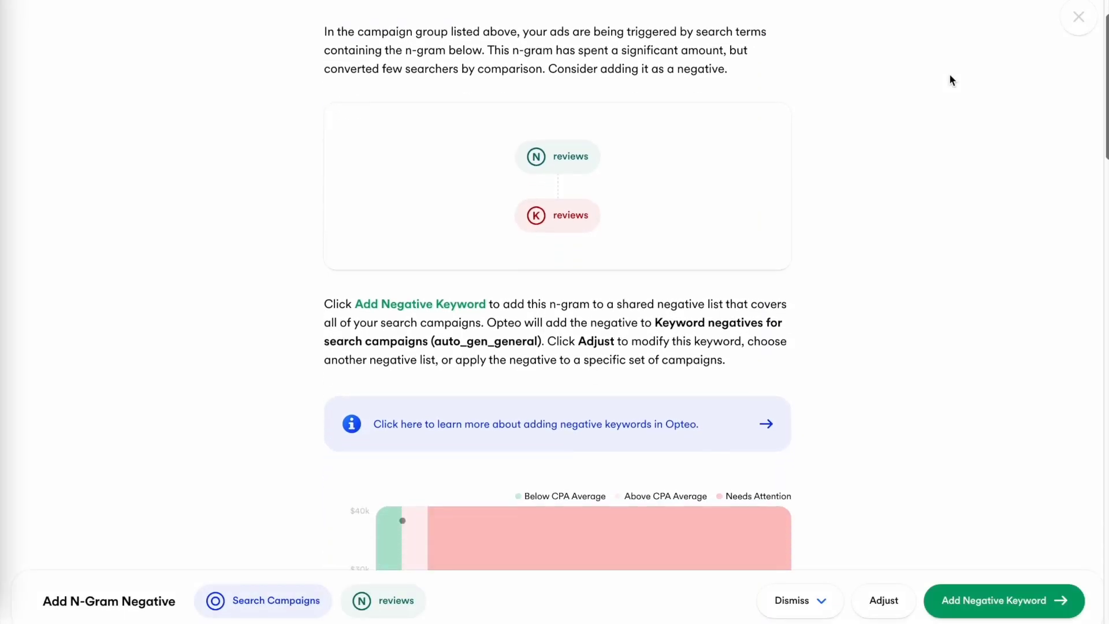
scroll(950, 76, "down", 10)
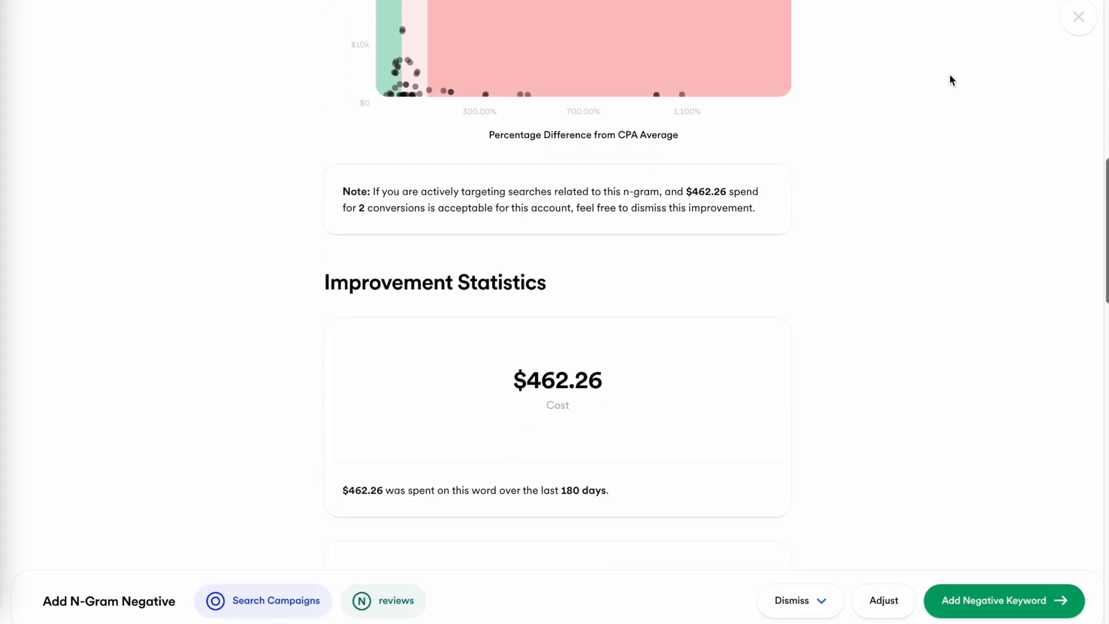
scroll(952, 80, "down", 10)
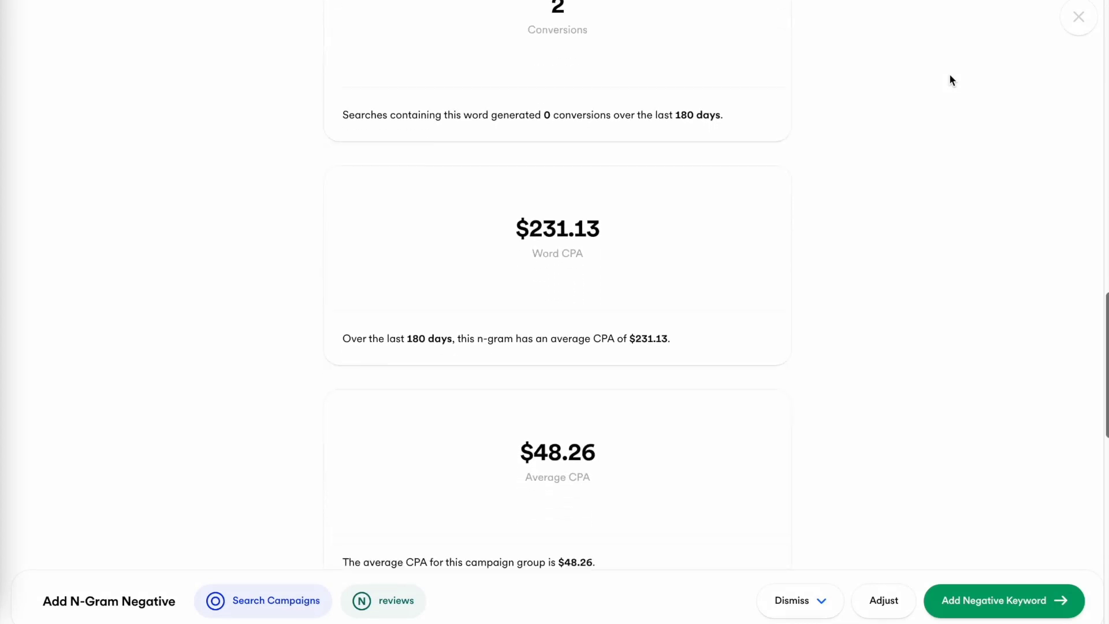
scroll(952, 79, "down", 1)
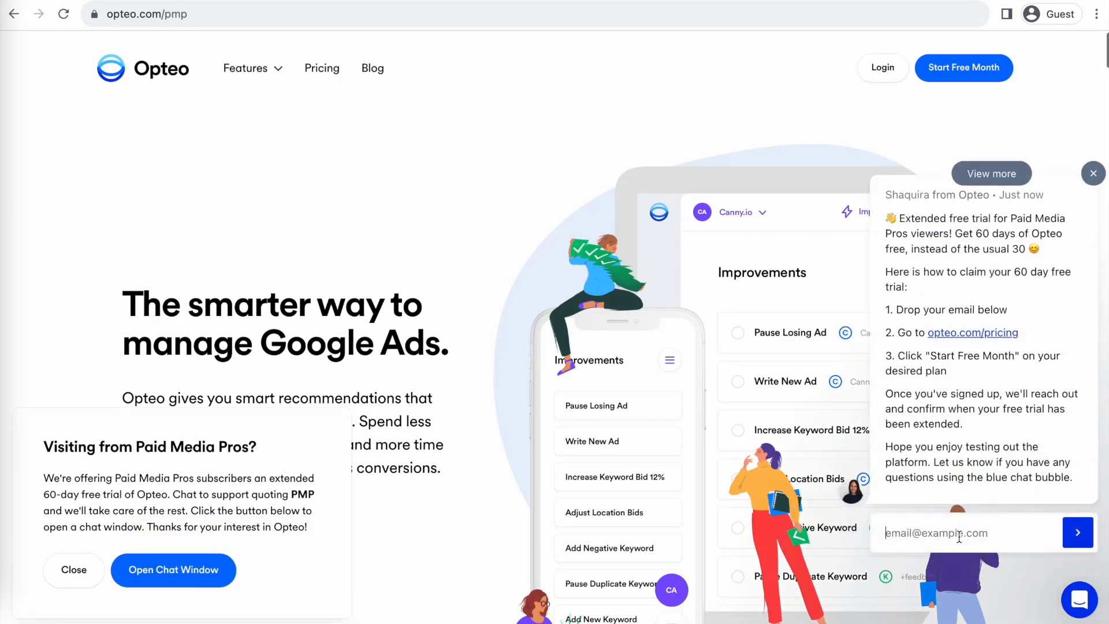
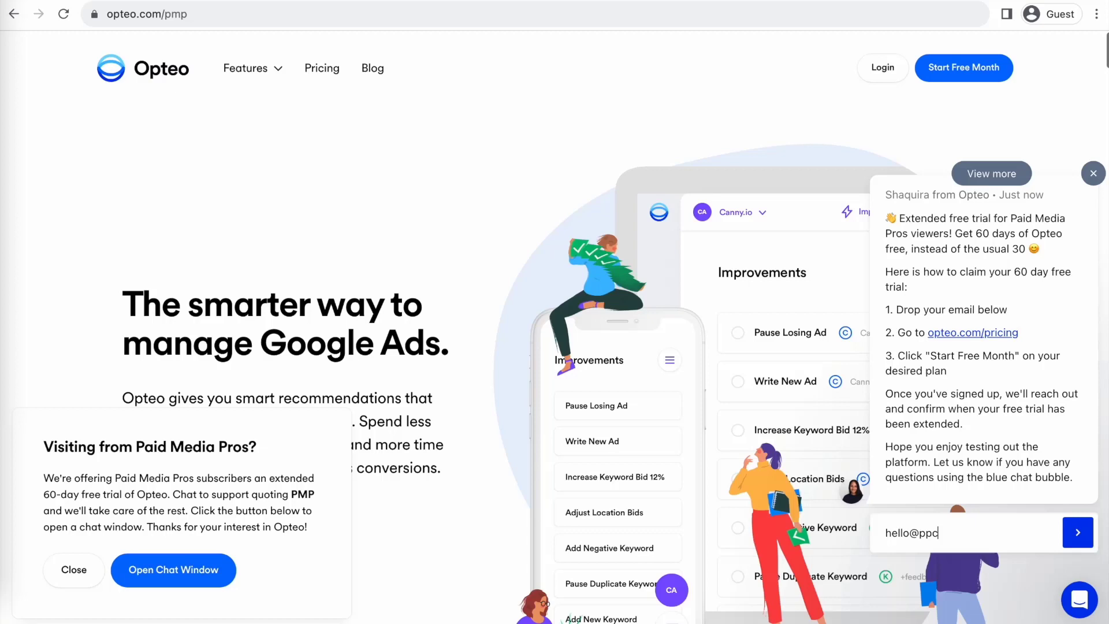
Submit an e-mail address in the Opteo chat to claim the 60-day free trial
key("Return")
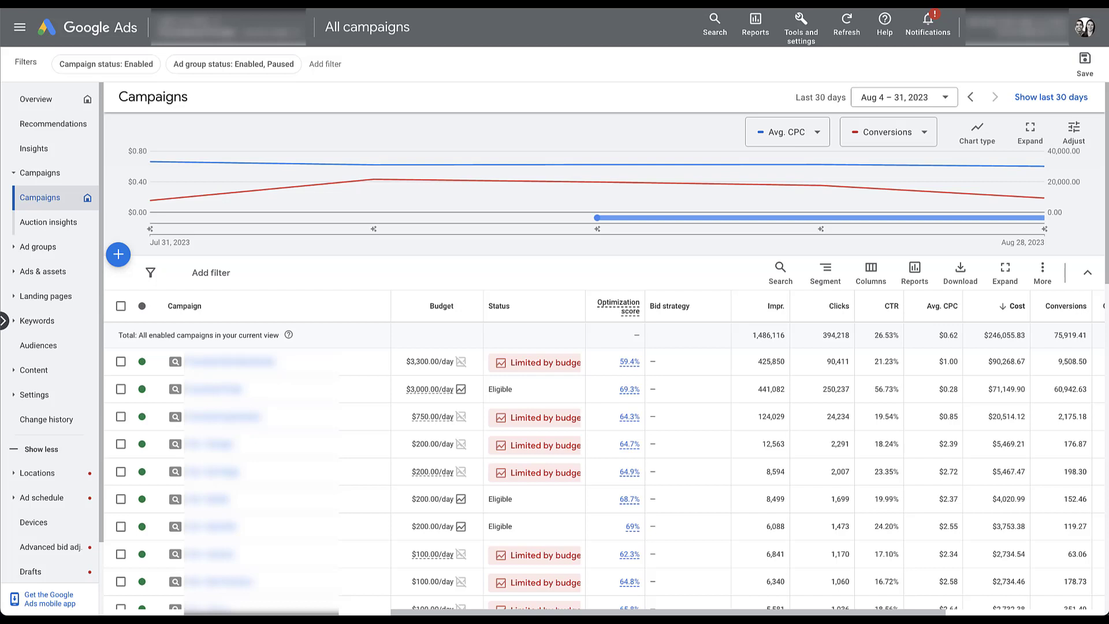
Scroll the campaigns table and open the Search keywords report under Keywords
scroll(681, 253, "right", 3)
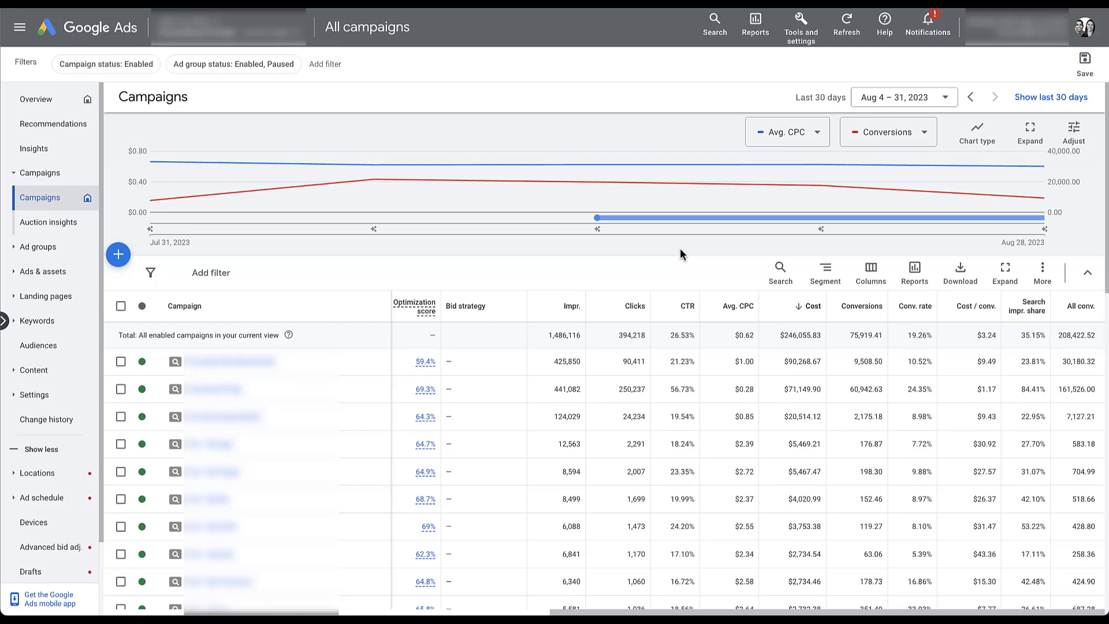
left_click(54, 322)
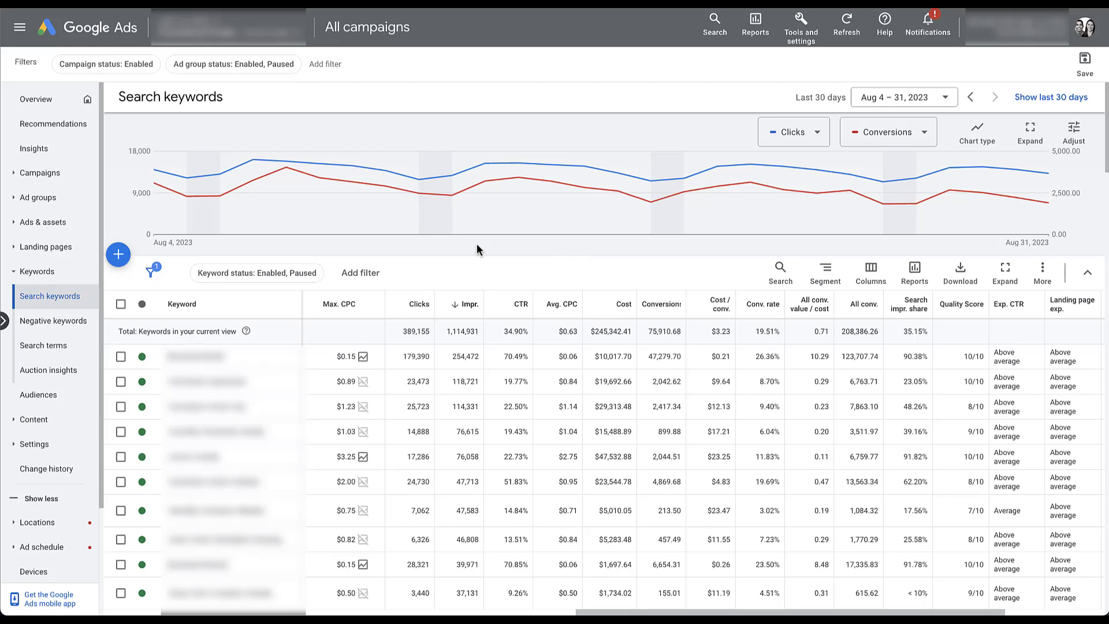
Filter keywords to Conversions < 0.01 and sort them by cost, highest first
left_click(368, 274)
left_click(397, 317)
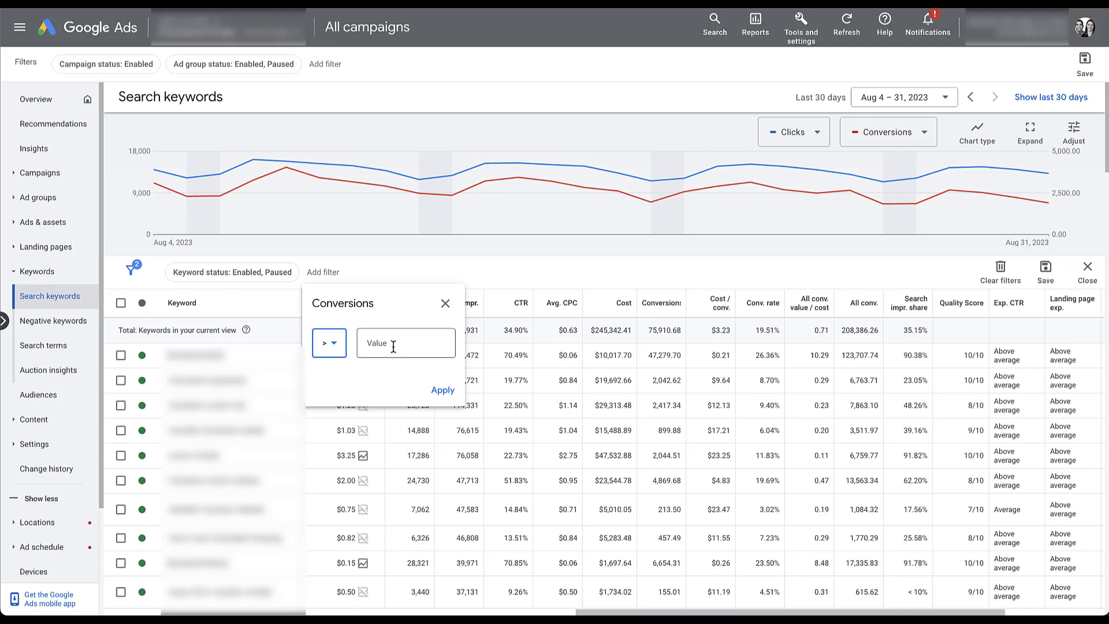
left_click(393, 347)
type("0.01")
left_click(344, 352)
left_click(335, 393)
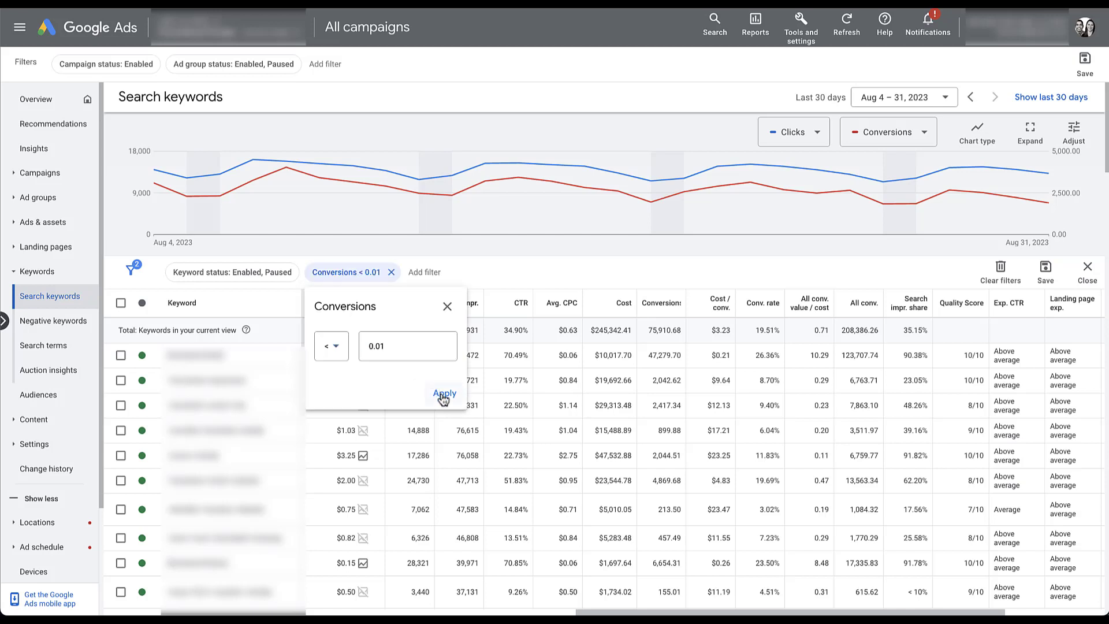
left_click(442, 390)
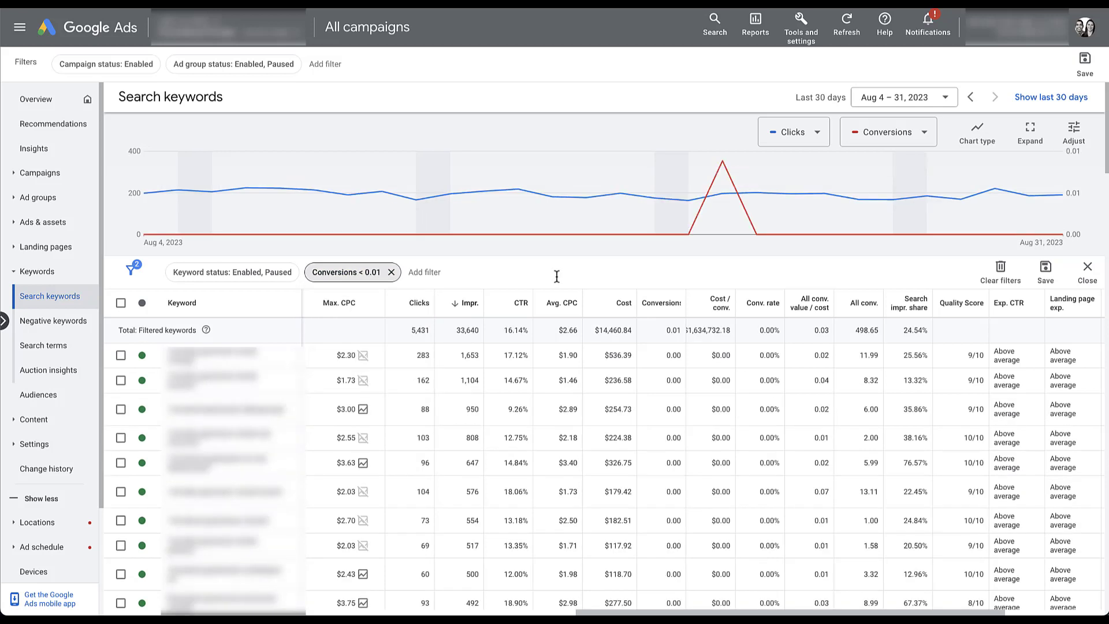
left_click(604, 301)
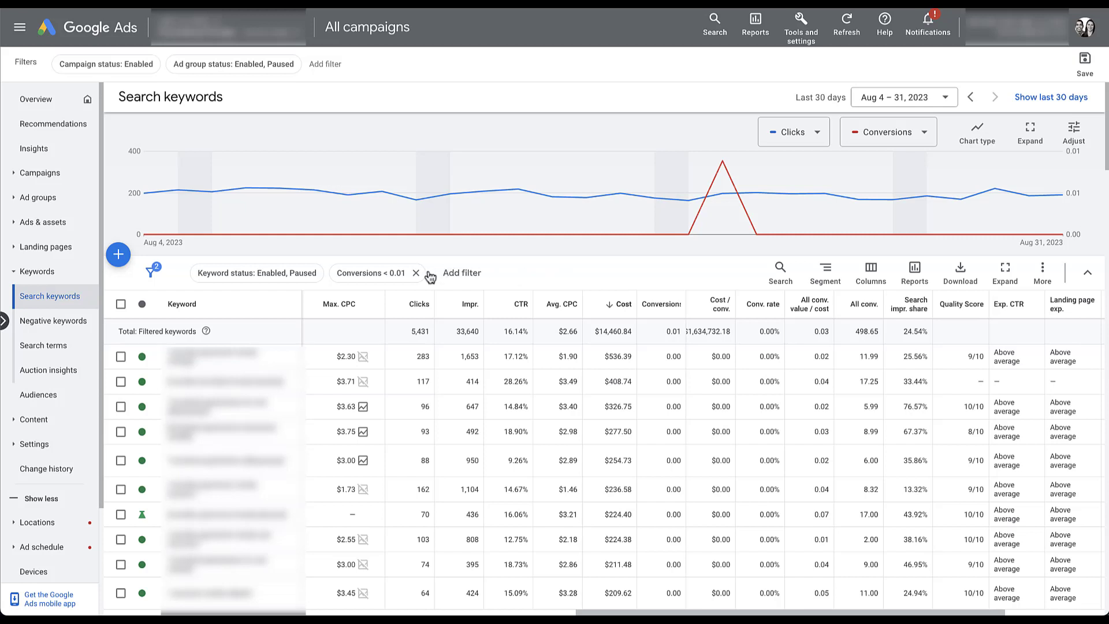
Change the Conversions filter to greater than 0.01
left_click(394, 281)
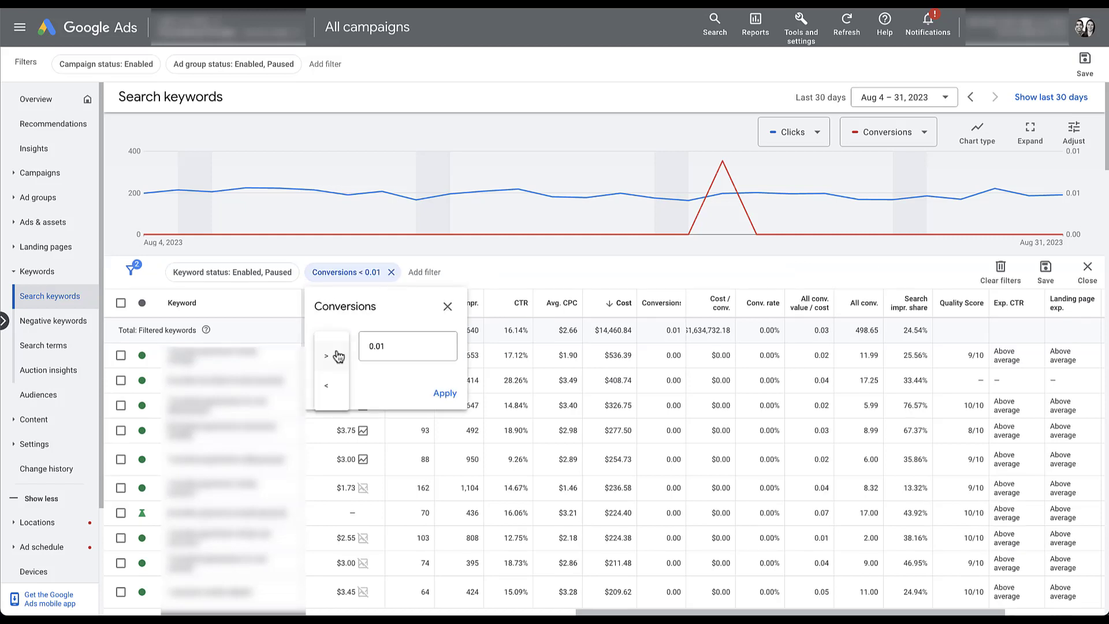
left_click(337, 363)
left_click(442, 392)
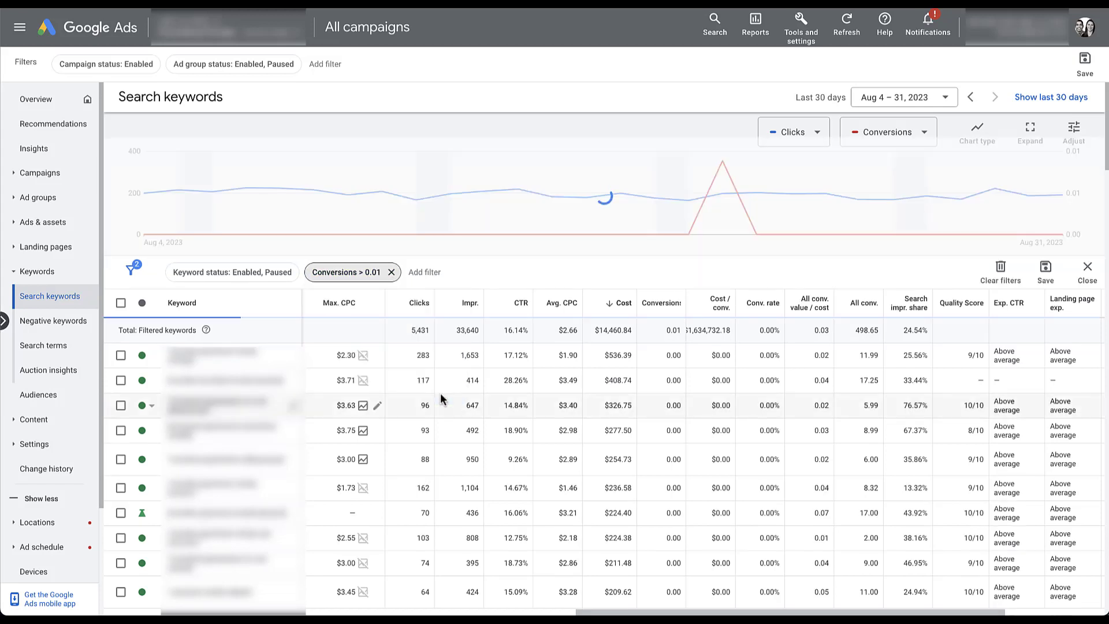
Add a Cost / conv. filter for keywords above $100
left_click(445, 280)
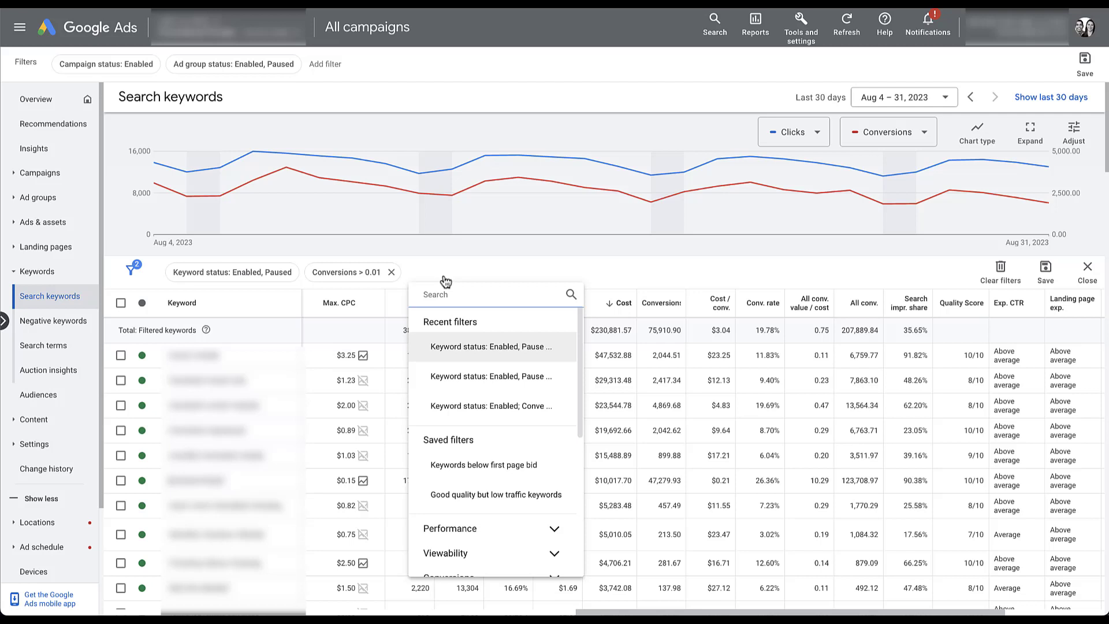
left_click(507, 312)
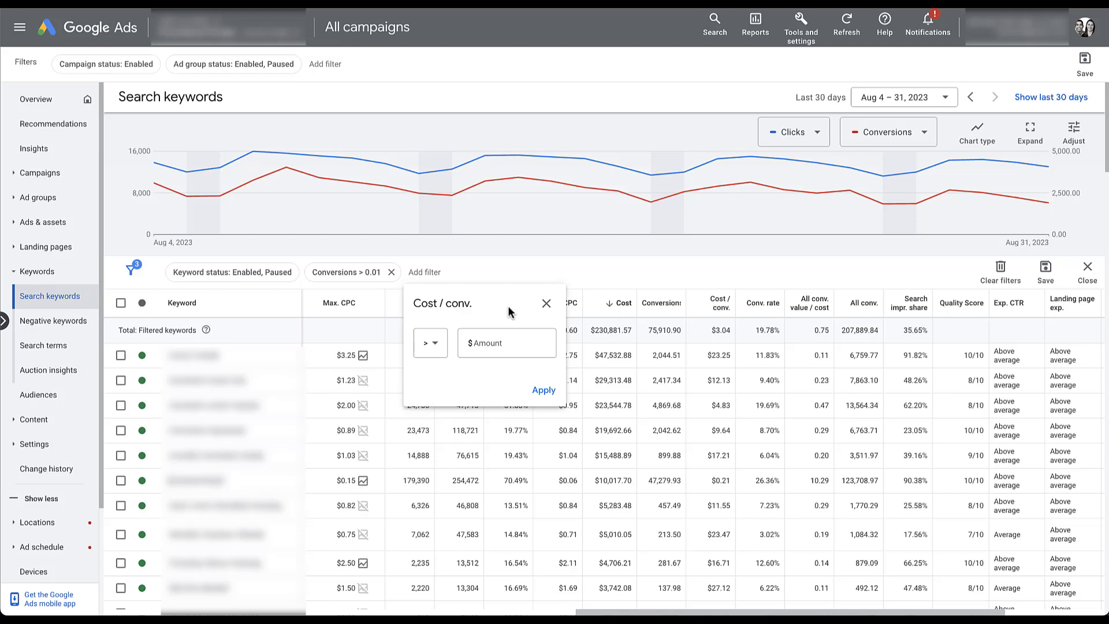
left_click(511, 343)
type("100")
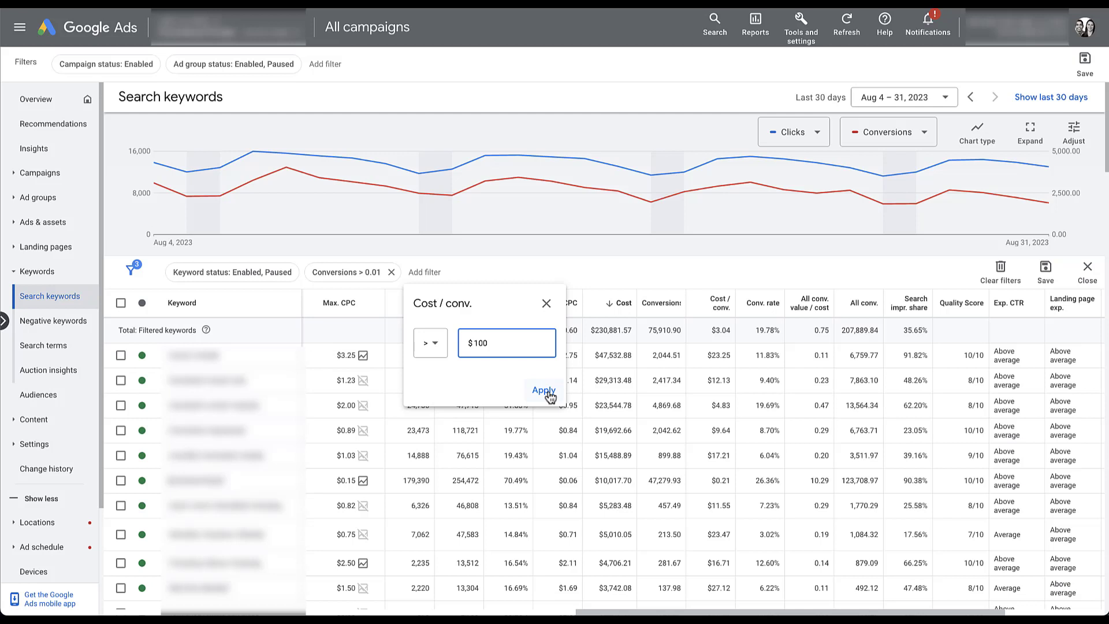
left_click(543, 390)
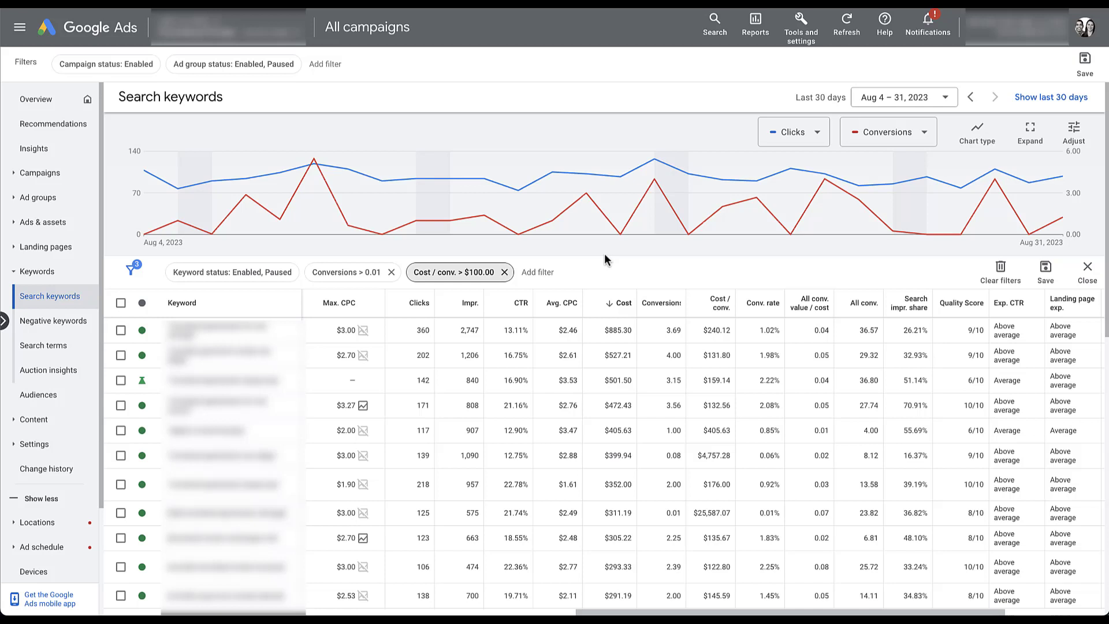
Lower the Cost / conv. filter threshold from $100.00 to $10.00
left_click(460, 276)
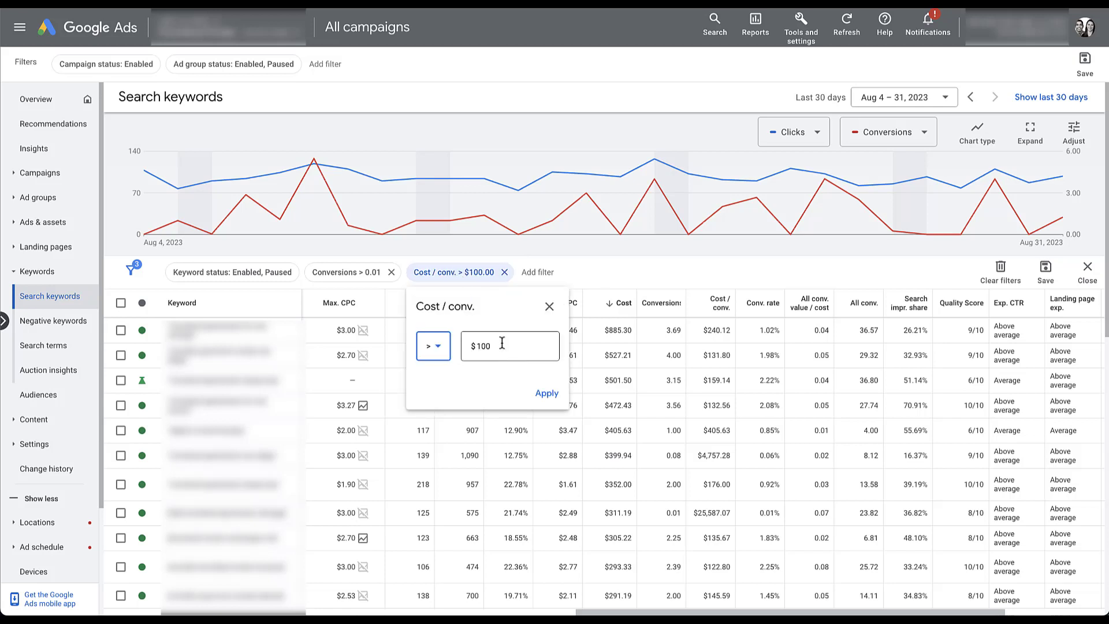
left_click(502, 343)
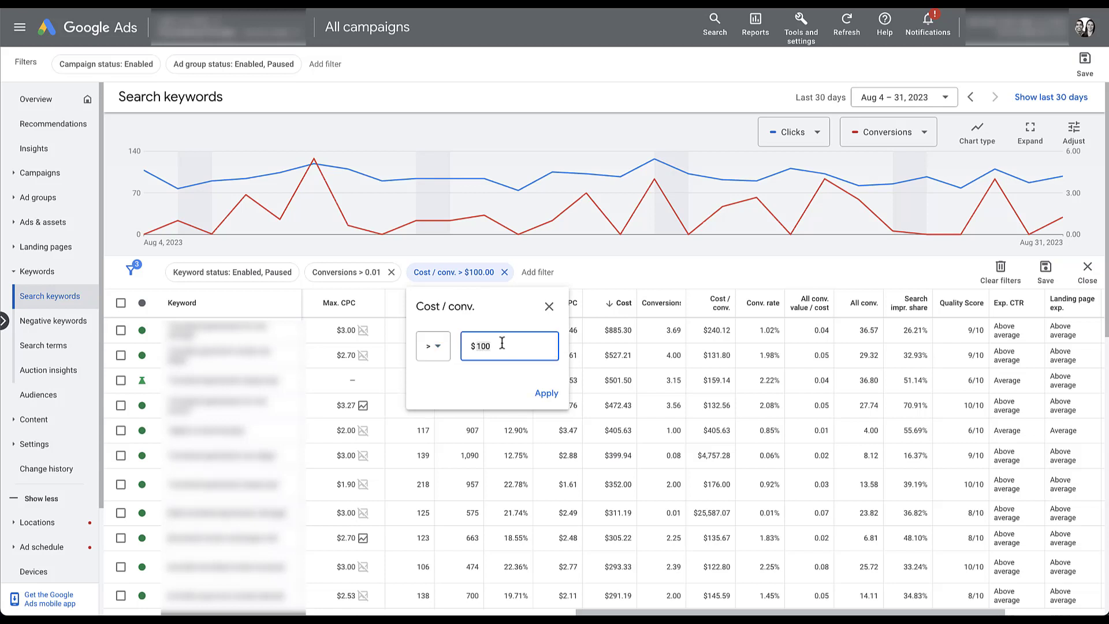
key("BackSpace")
left_click(553, 393)
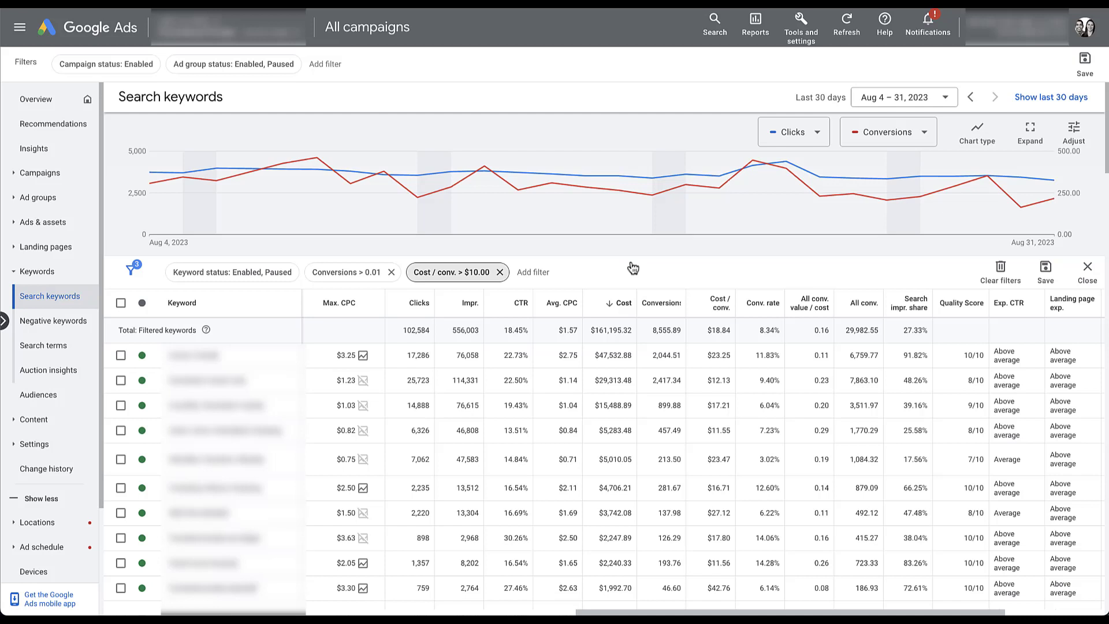
Replace the conversion filters with Impr. < 1 and show only Enabled keywords
left_click(391, 272)
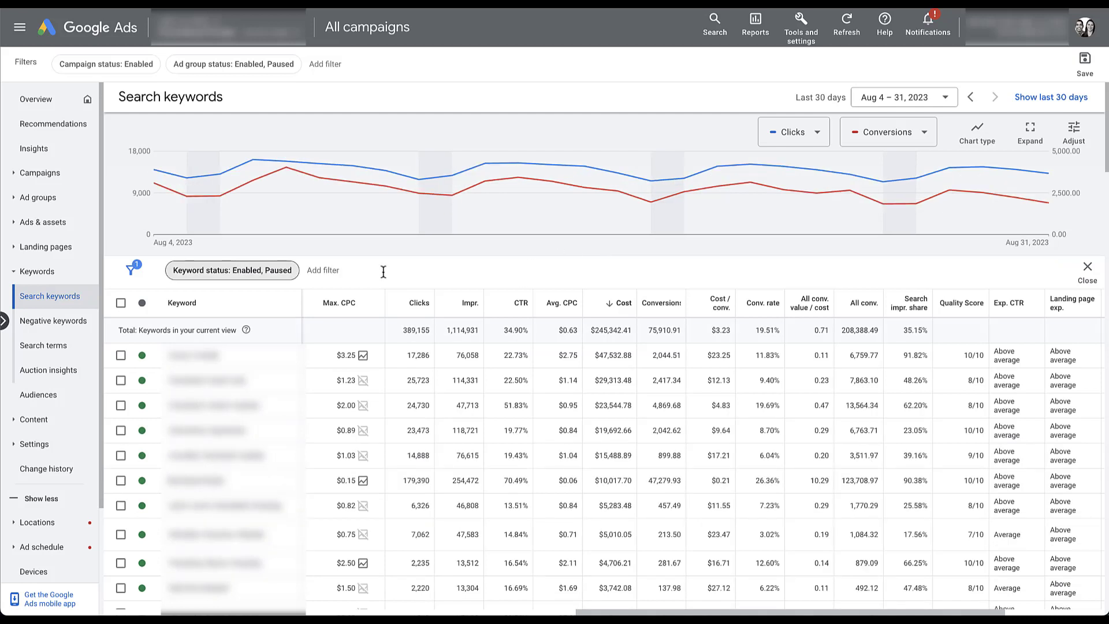
left_click(338, 345)
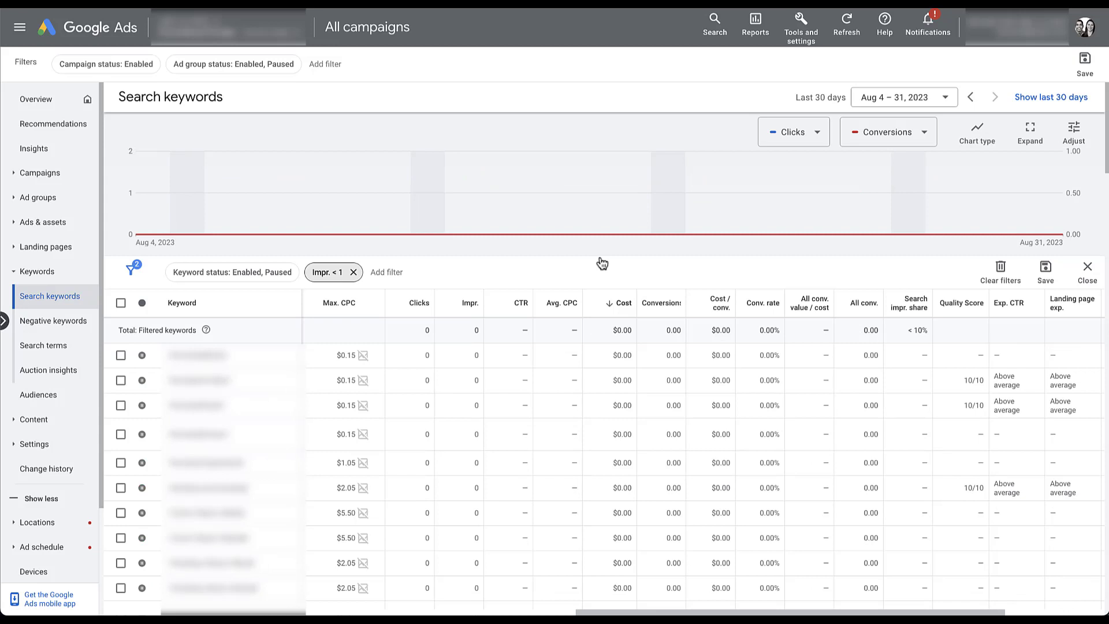
left_click(245, 274)
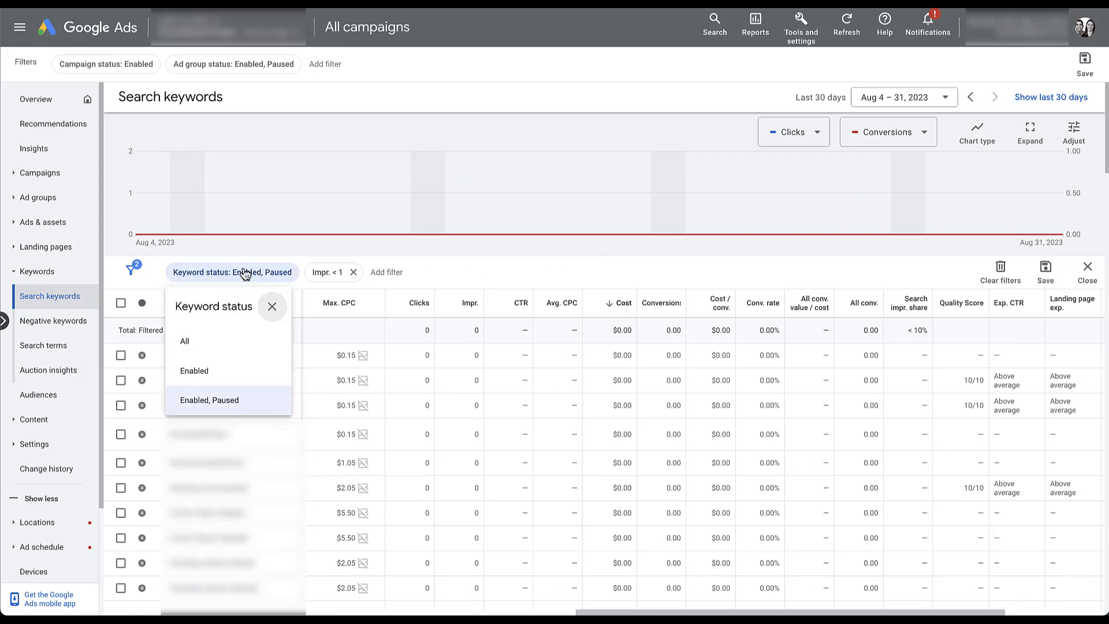
left_click(215, 371)
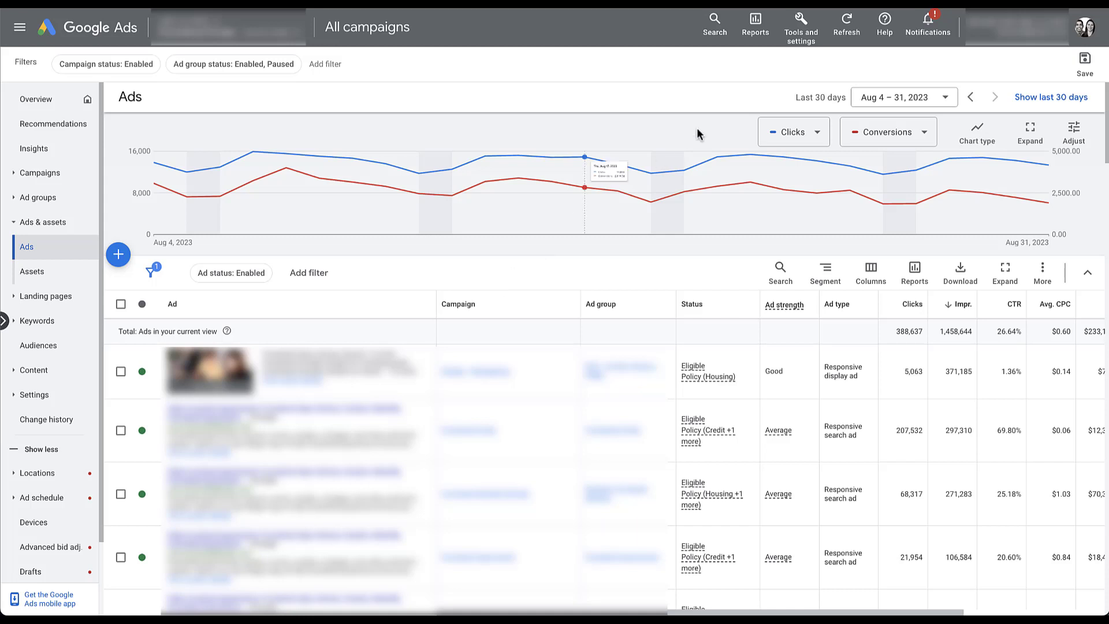
Open the Reports menu from the Ads page
left_click(754, 26)
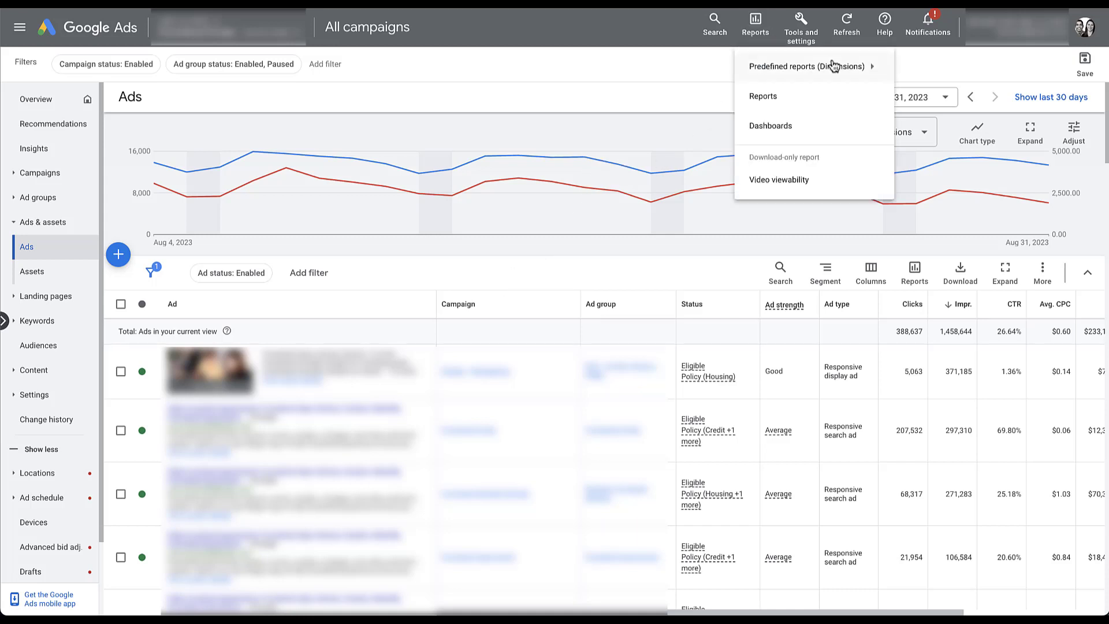
View the Labels - Ad predefined report, then go to the Devices page
mouse_move(825, 66)
mouse_move(942, 165)
left_click(1039, 225)
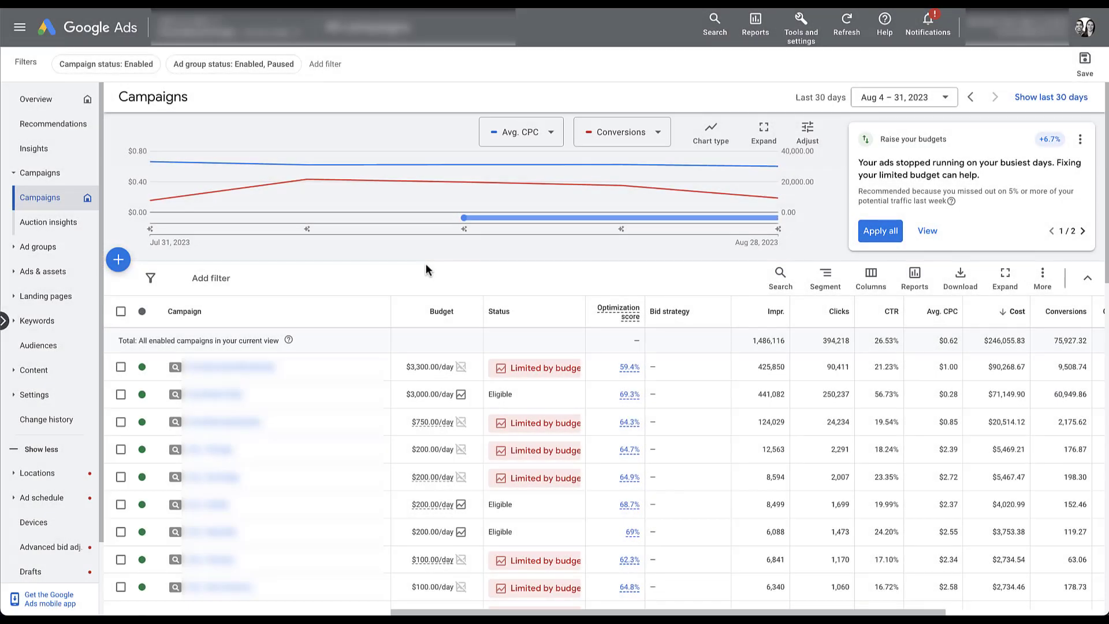
left_click(51, 527)
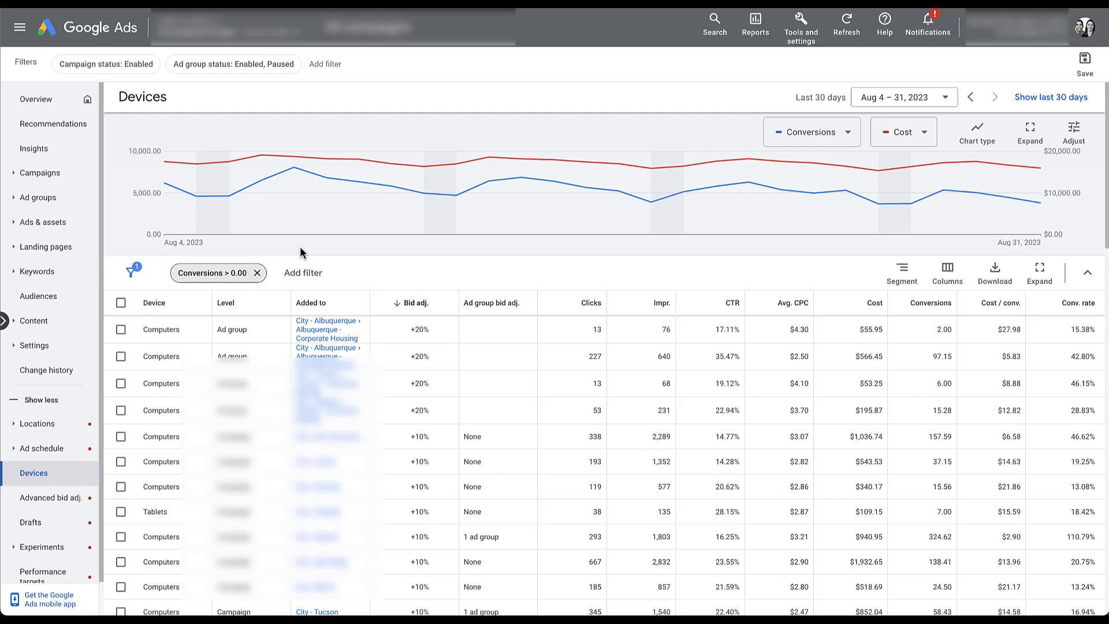
Return to the Campaigns overview and segment the table by Device
left_click(37, 173)
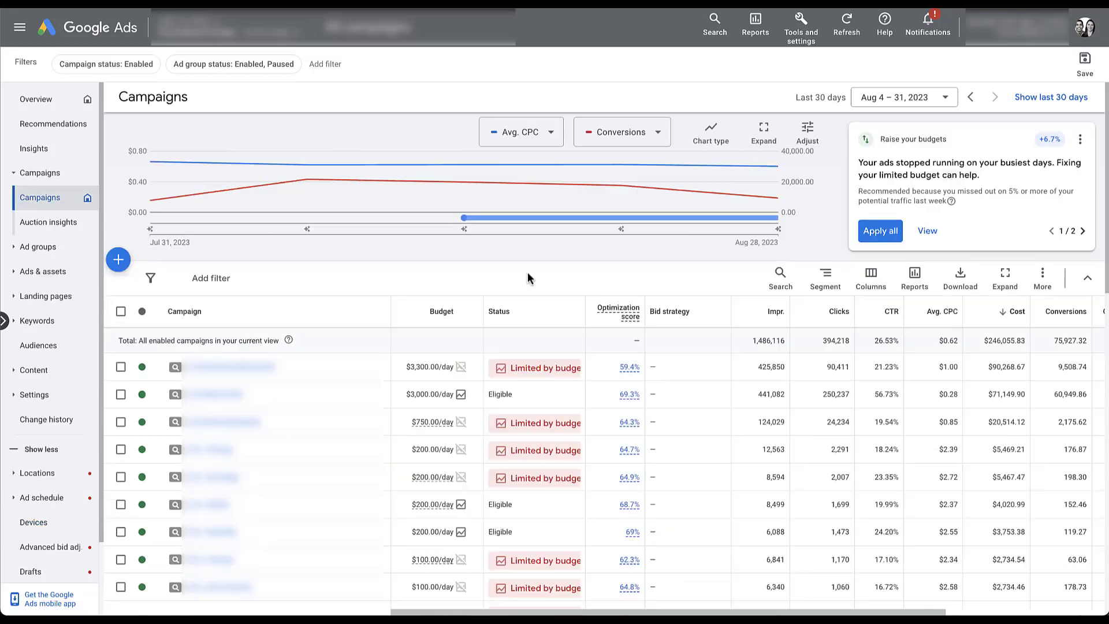
left_click(818, 281)
left_click(809, 444)
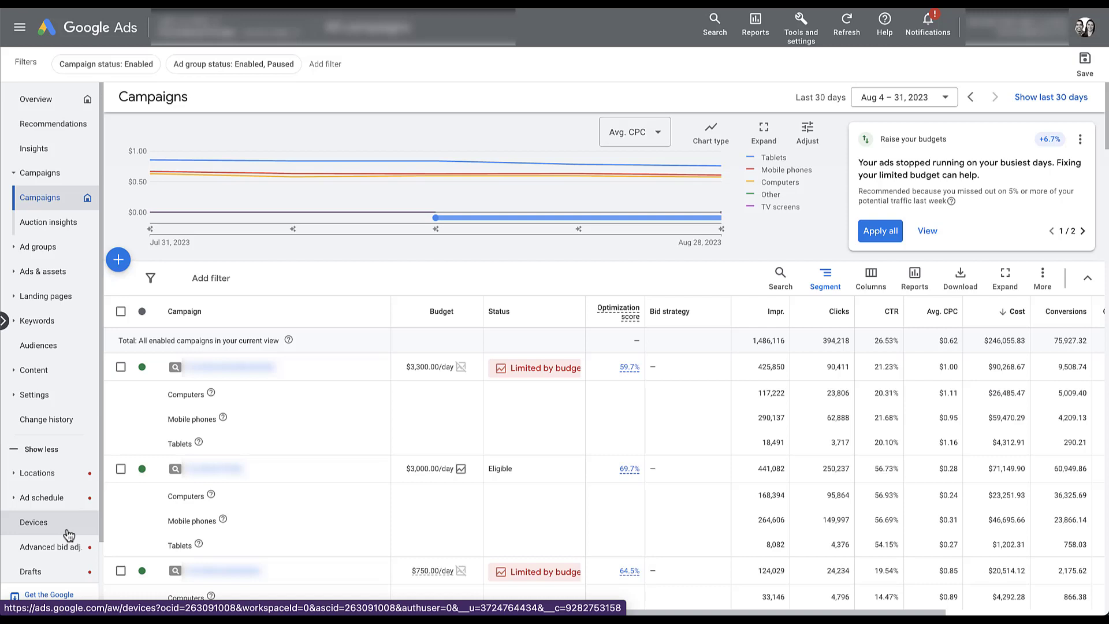
Display the Audiences results table showing the RTG - All Users - 90 Days segment
left_click(87, 350)
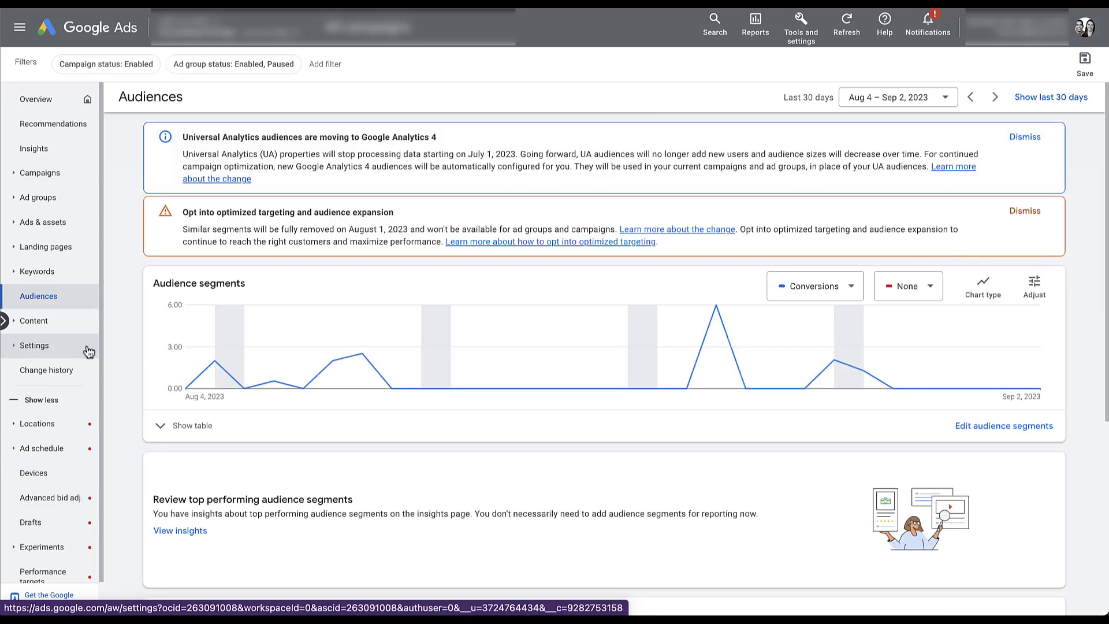
left_click(161, 427)
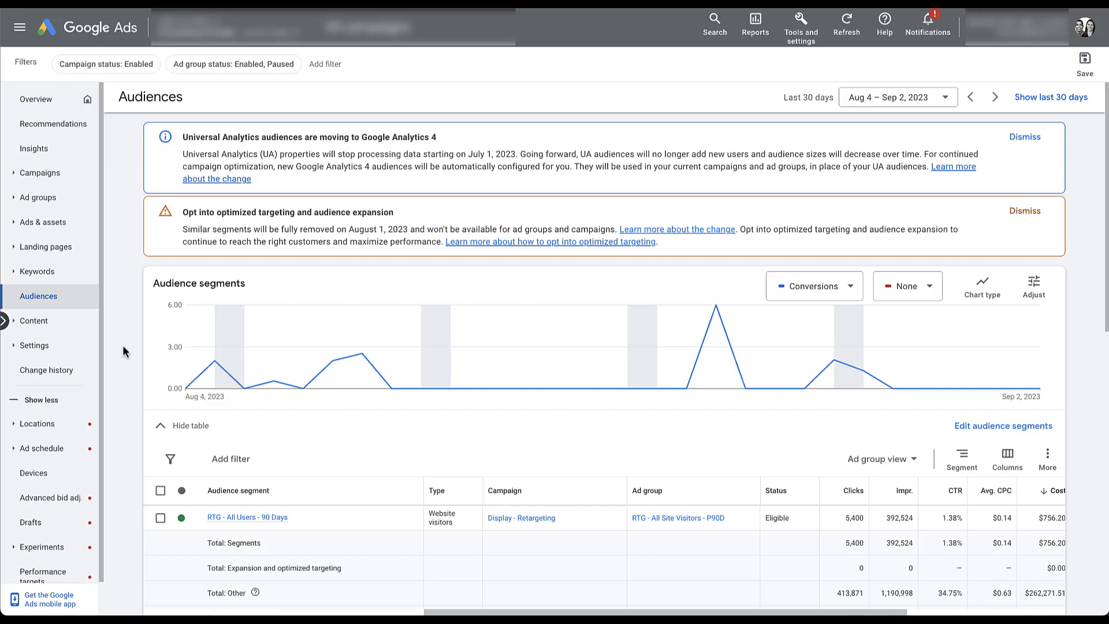
Bring up the Ad schedule report of campaign performance by day and time
left_click(15, 455)
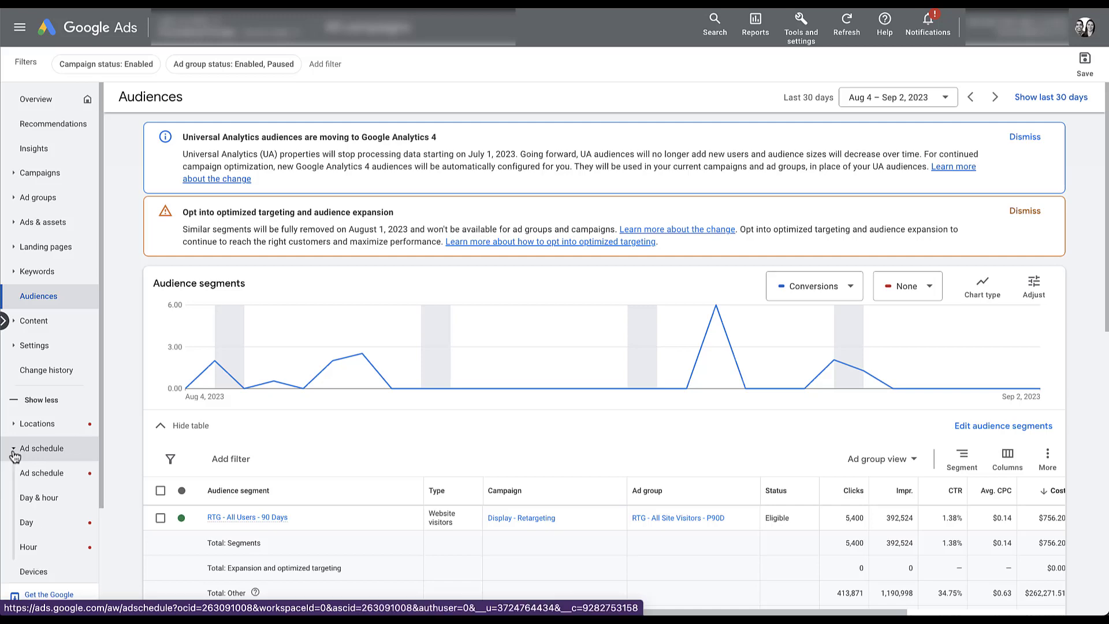
left_click(57, 478)
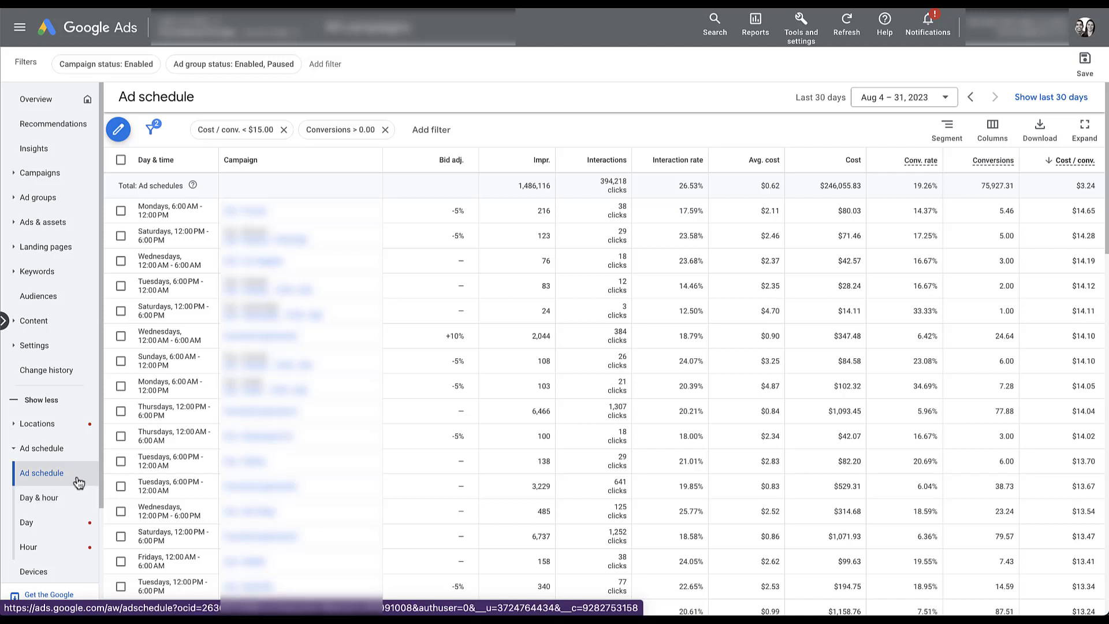
Bring up the Locations report listing targeted states such as Colorado, sorted by cost
left_click(14, 428)
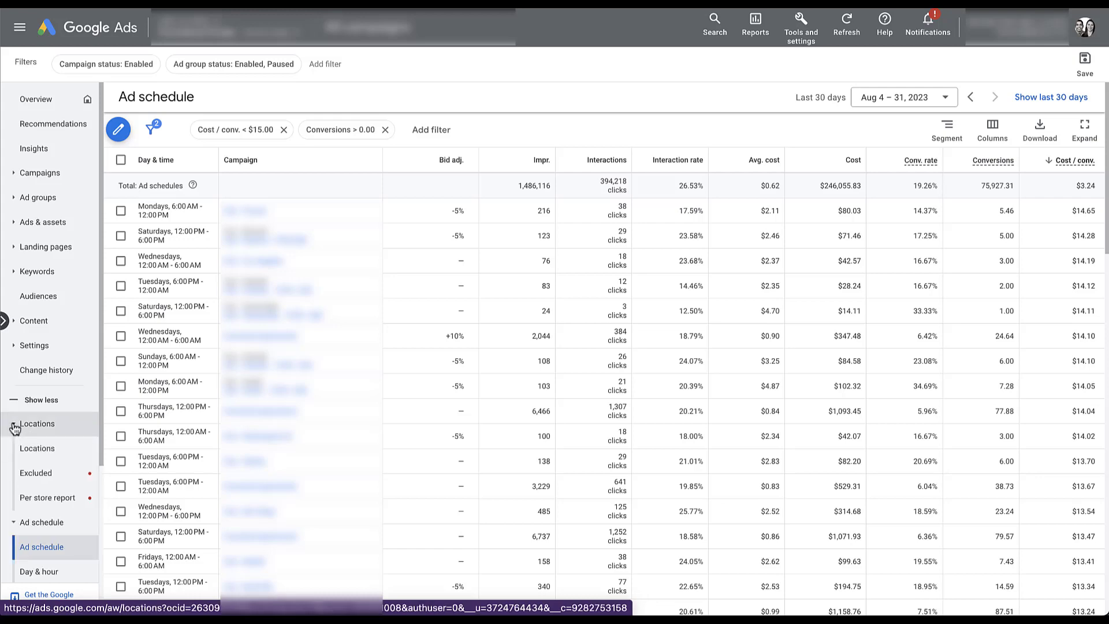
left_click(64, 449)
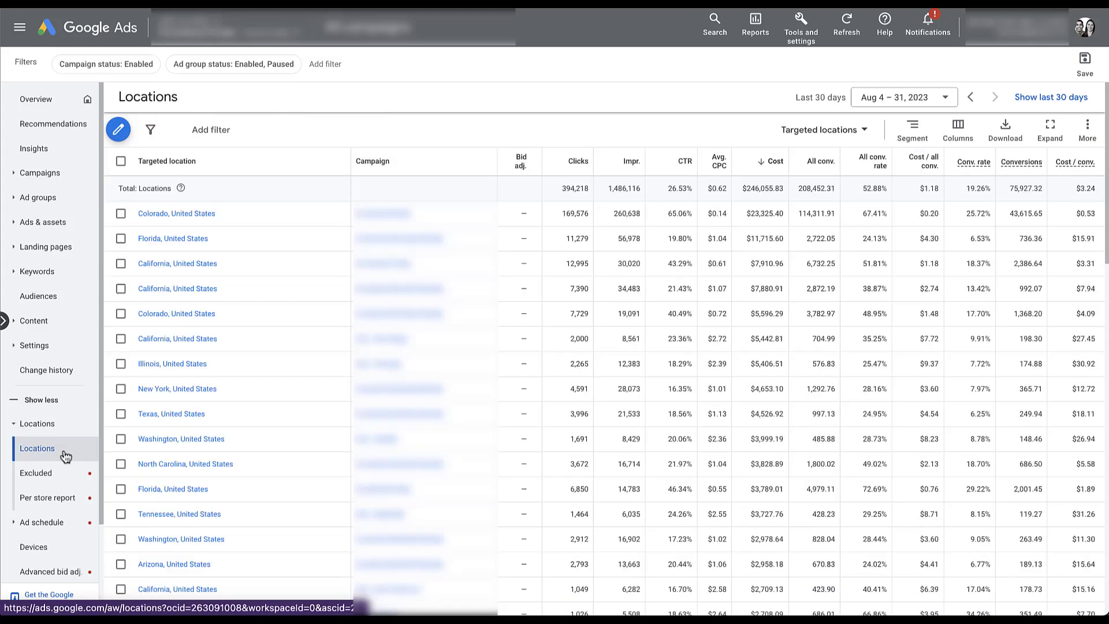